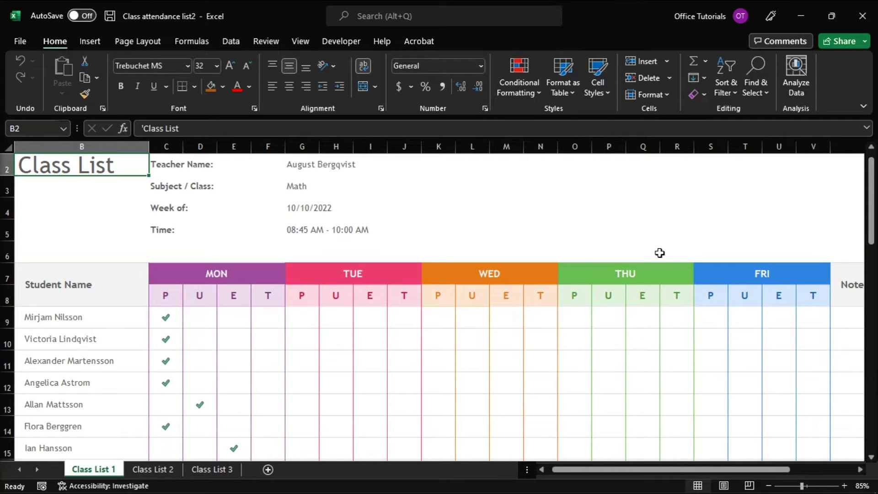
Step: Copy the Class List 1 sheet into a new workbook, Book4
{"action": "right_click", "coordinate": [100, 469]}
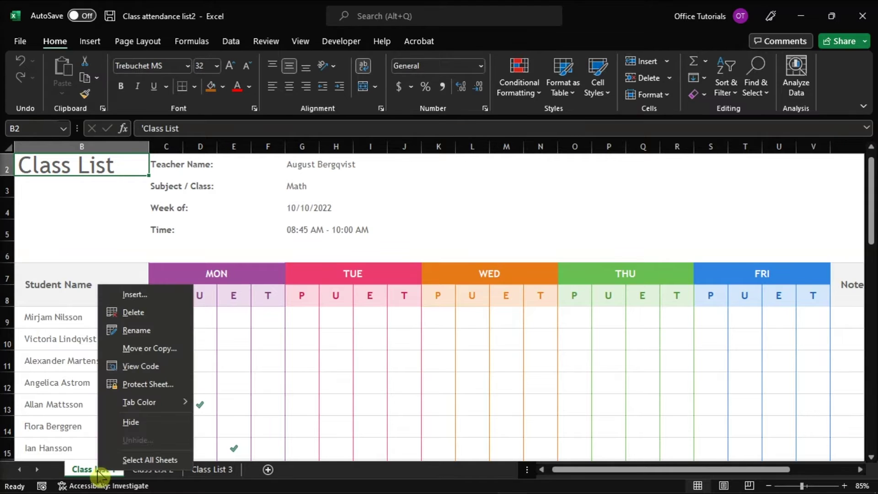
{"action": "left_click", "coordinate": [150, 347]}
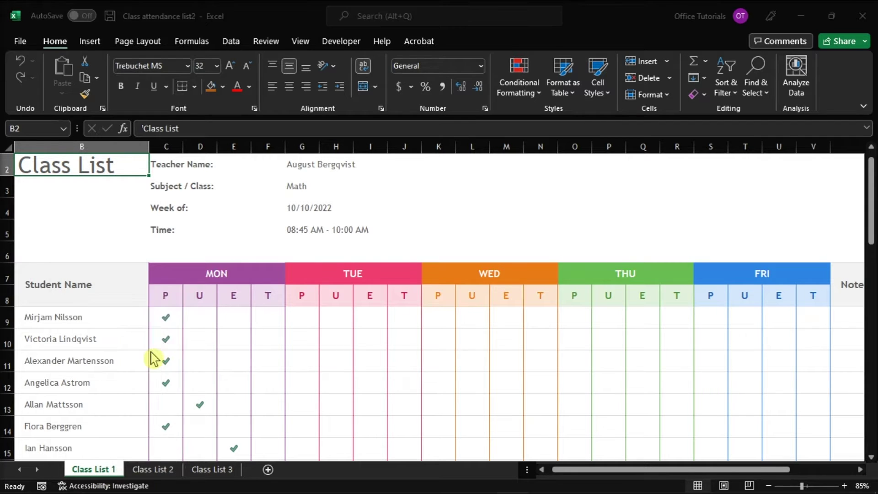
{"action": "left_click_drag", "start_coordinate": [217, 273], "coordinate": [482, 165]}
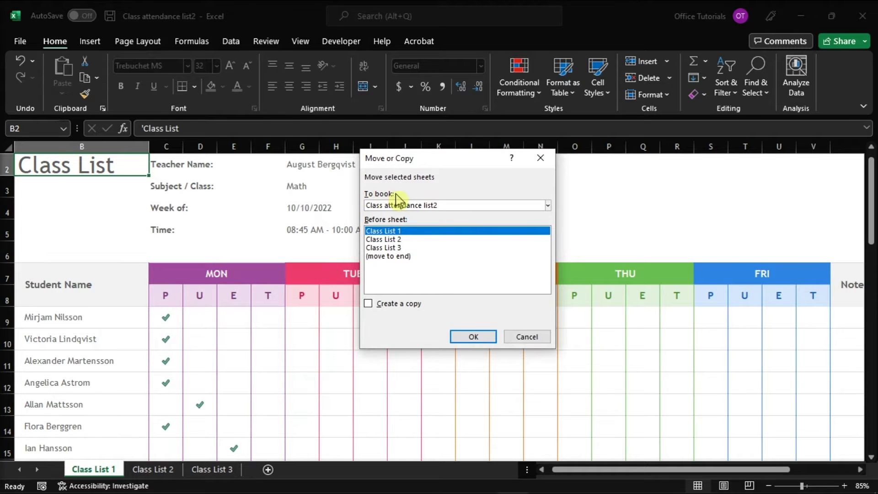
{"action": "left_click", "coordinate": [421, 206]}
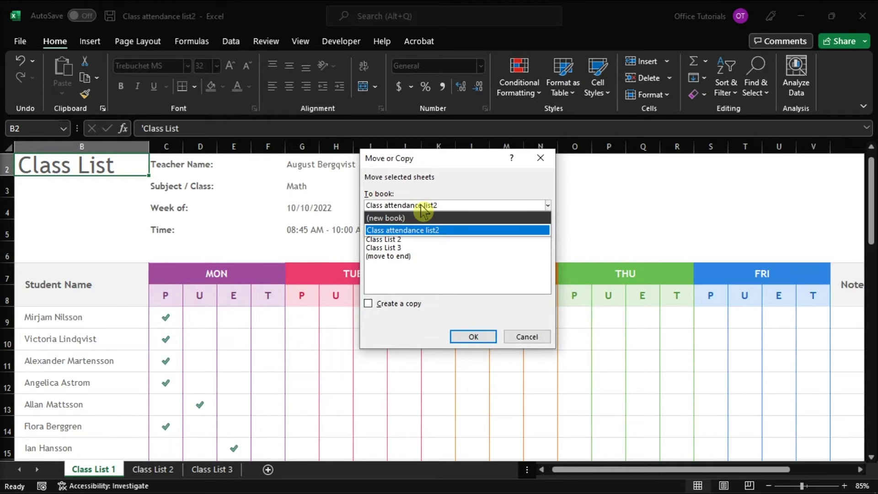
{"action": "left_click", "coordinate": [419, 217]}
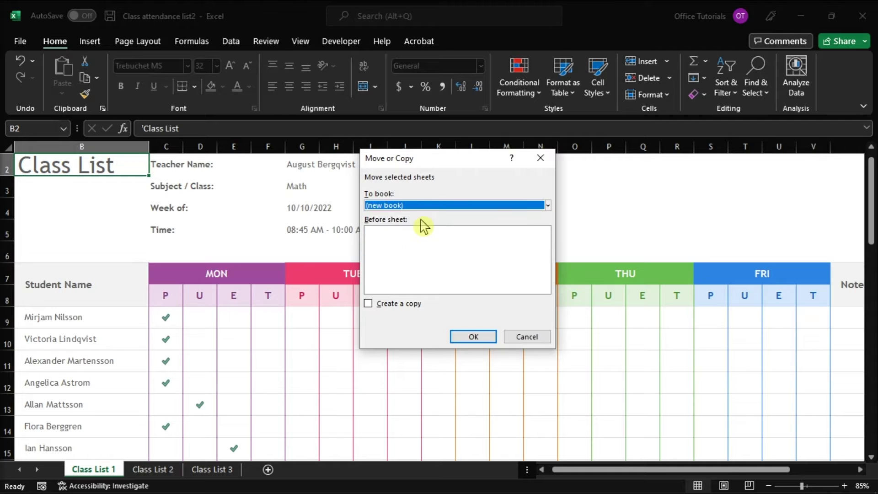
{"action": "left_click", "coordinate": [409, 307]}
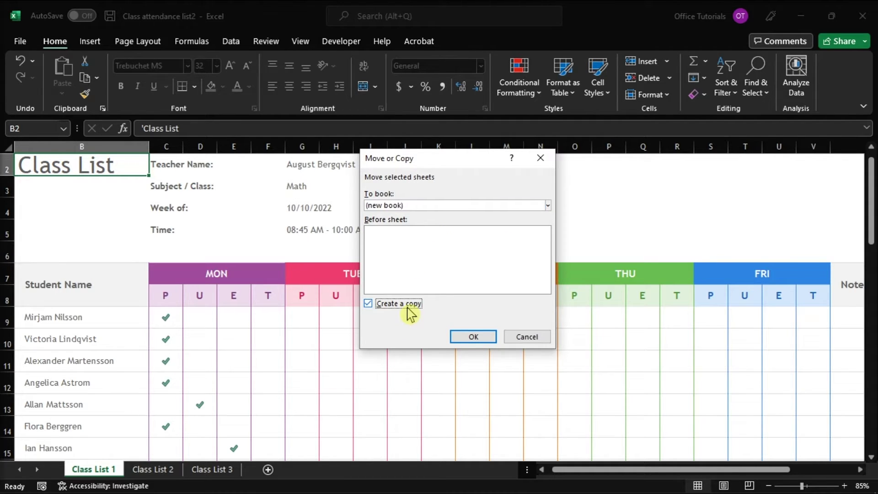
{"action": "left_click", "coordinate": [472, 335]}
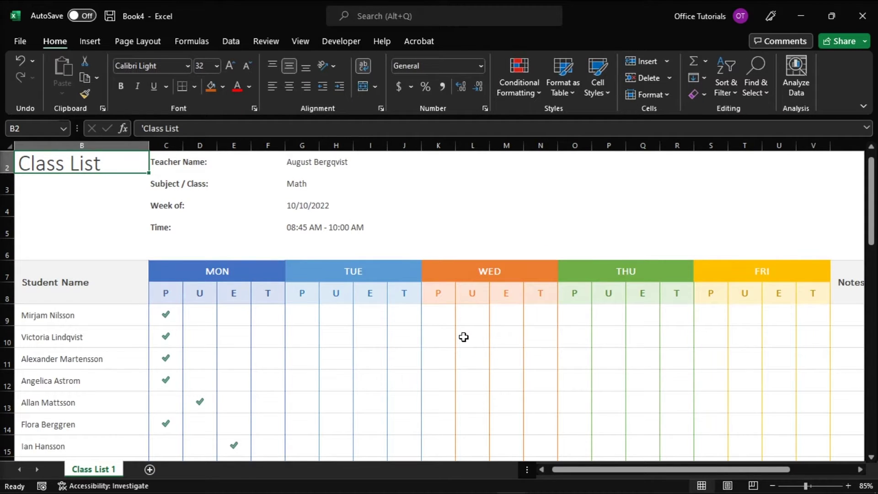
Step: Copy the Class List 2 sheet from the attendance workbook into Book4
{"action": "left_click", "coordinate": [456, 425]}
{"action": "left_click", "coordinate": [153, 469]}
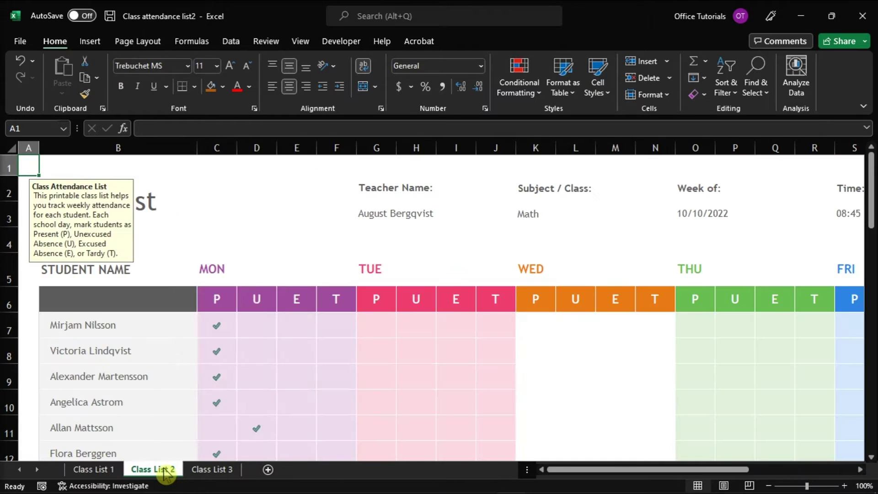
{"action": "right_click", "coordinate": [153, 469]}
{"action": "left_click", "coordinate": [210, 350]}
{"action": "left_click", "coordinate": [443, 230]}
{"action": "left_click", "coordinate": [426, 255]}
{"action": "left_click", "coordinate": [354, 328]}
{"action": "left_click", "coordinate": [459, 361]}
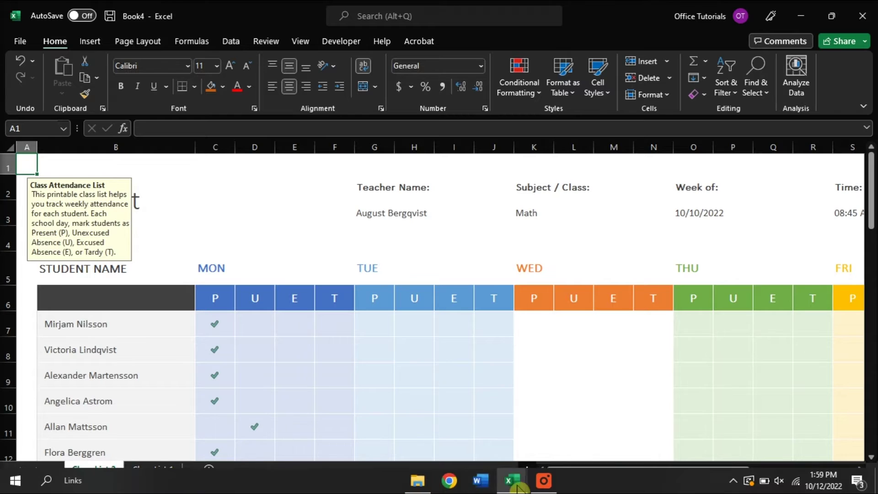
Step: Copy Class List 3 into Book4 and check the copied class list sheets
{"action": "left_click", "coordinate": [514, 482]}
{"action": "right_click", "coordinate": [212, 469]}
{"action": "left_click", "coordinate": [275, 351]}
{"action": "left_click", "coordinate": [575, 199]}
{"action": "left_click", "coordinate": [425, 229]}
{"action": "left_click", "coordinate": [396, 297]}
{"action": "left_click", "coordinate": [501, 330]}
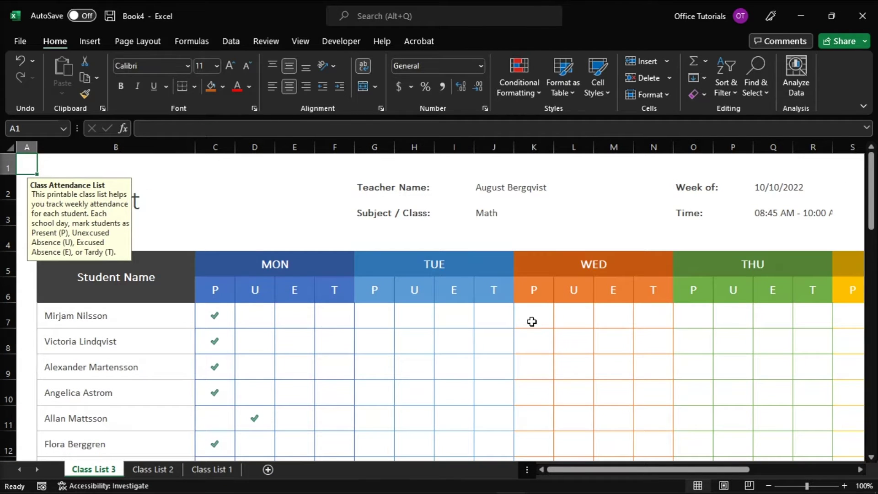
{"action": "left_click", "coordinate": [152, 470]}
{"action": "left_click", "coordinate": [94, 469]}
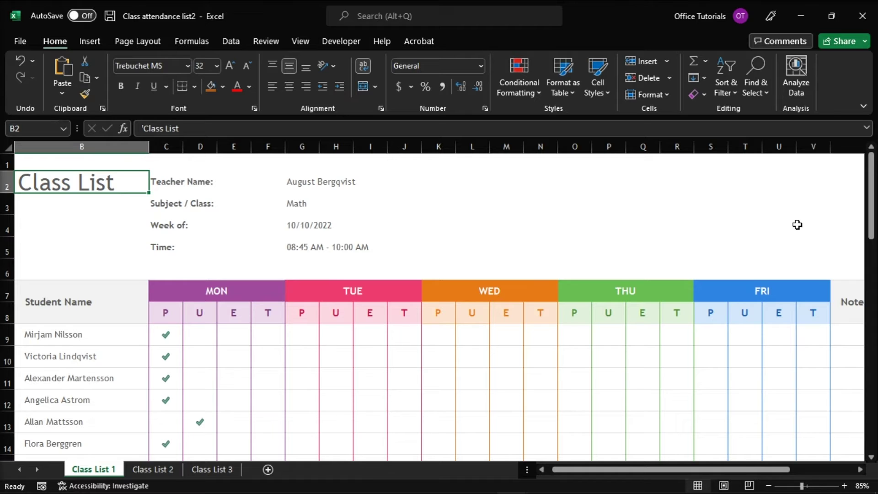
Step: Move Class List 1 into Book5, placing it before Sheet1
{"action": "right_click", "coordinate": [94, 470]}
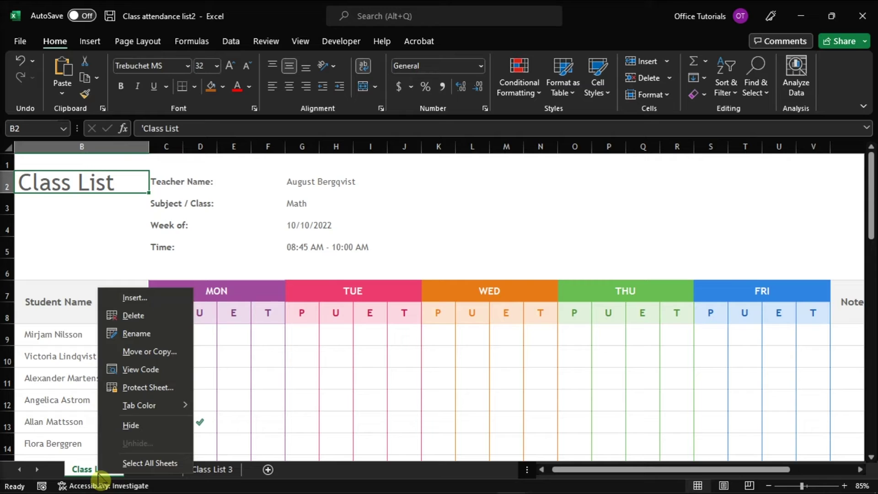
{"action": "left_click", "coordinate": [150, 351]}
{"action": "left_click_drag", "start_coordinate": [155, 272], "coordinate": [492, 134]}
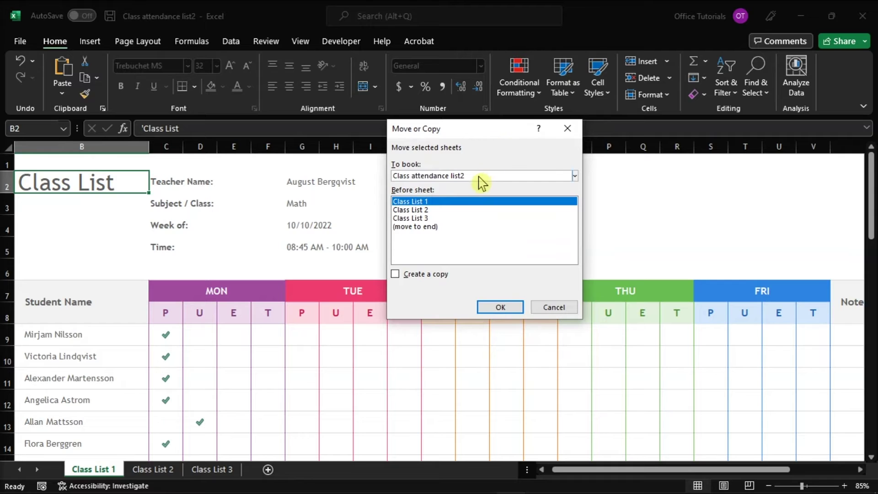
{"action": "left_click", "coordinate": [480, 176]}
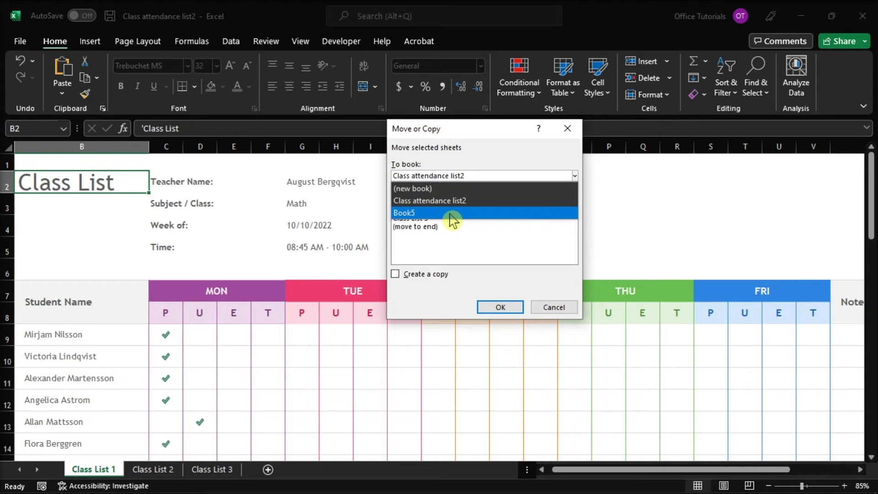
{"action": "left_click", "coordinate": [452, 214]}
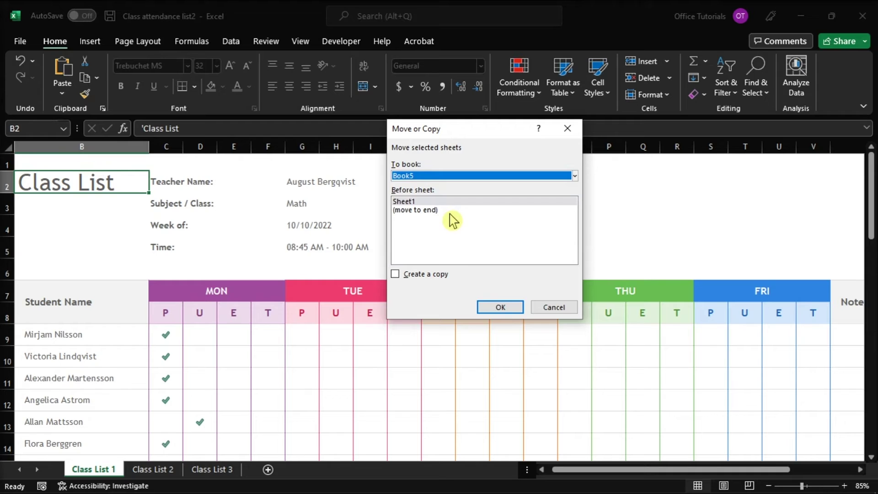
{"action": "left_click", "coordinate": [499, 306]}
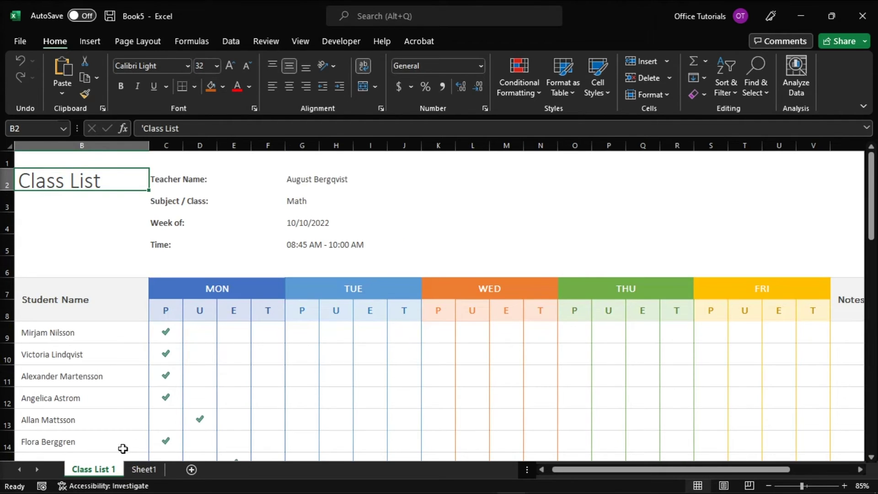
Step: Drag Class List 1 after Sheet1 in Book5
{"action": "left_click", "coordinate": [143, 468]}
{"action": "left_click_drag", "start_coordinate": [94, 468], "coordinate": [162, 468]}
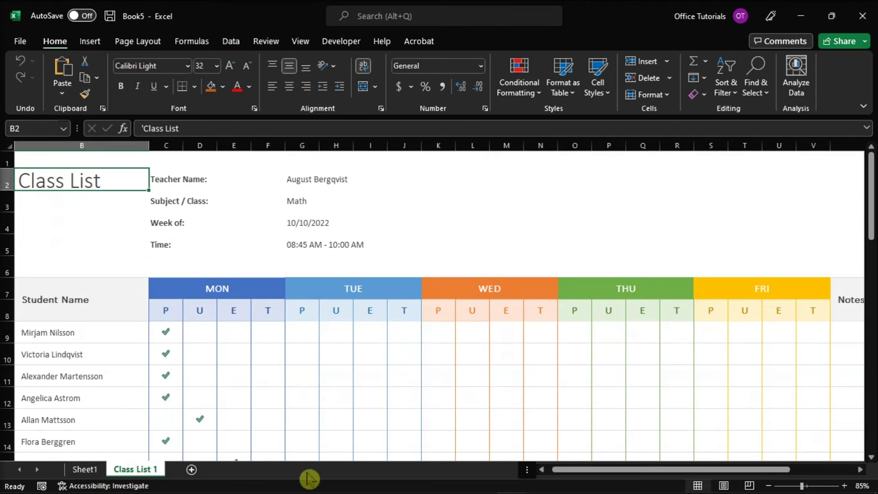
{"action": "left_click", "coordinate": [513, 484]}
Step: Open Move or Copy for Class List 2, pick a destination, then review Book5's sheets
{"action": "right_click", "coordinate": [110, 468]}
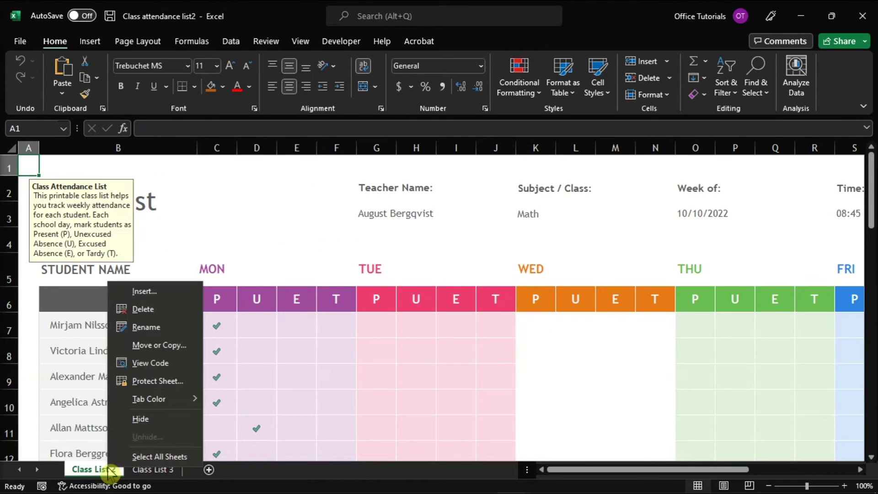
{"action": "left_click", "coordinate": [158, 345]}
{"action": "left_click_drag", "start_coordinate": [158, 269], "coordinate": [445, 131]}
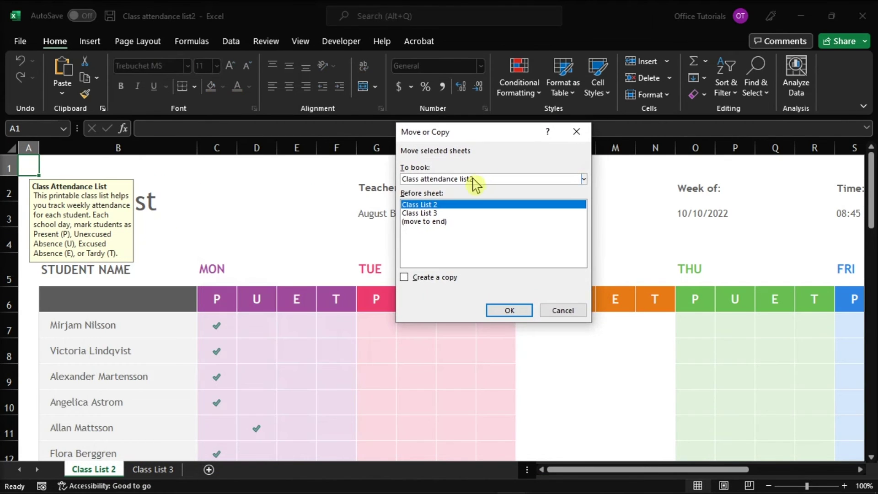
{"action": "left_click", "coordinate": [584, 179]}
{"action": "left_click", "coordinate": [439, 210]}
{"action": "left_click", "coordinate": [404, 278]}
{"action": "left_click", "coordinate": [509, 310]}
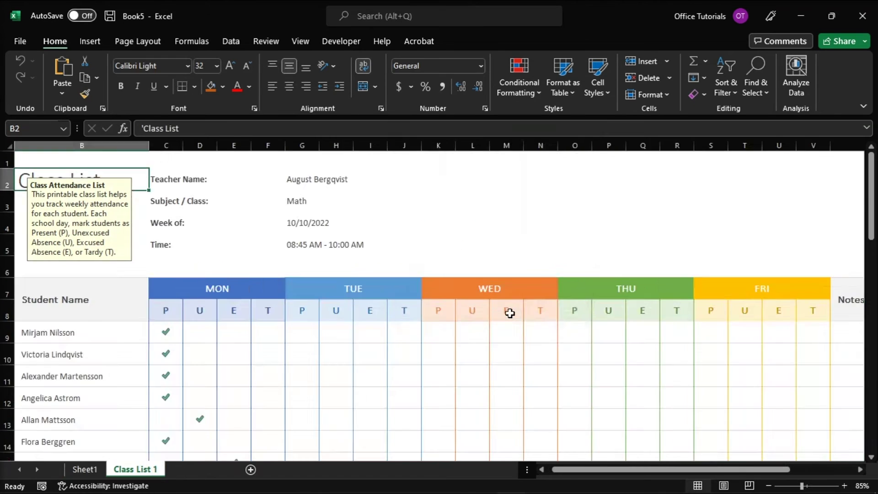
{"action": "left_click", "coordinate": [513, 484]}
Step: Move Class List 2 and Class List 3 together into Book5
{"action": "left_click", "coordinate": [476, 418]}
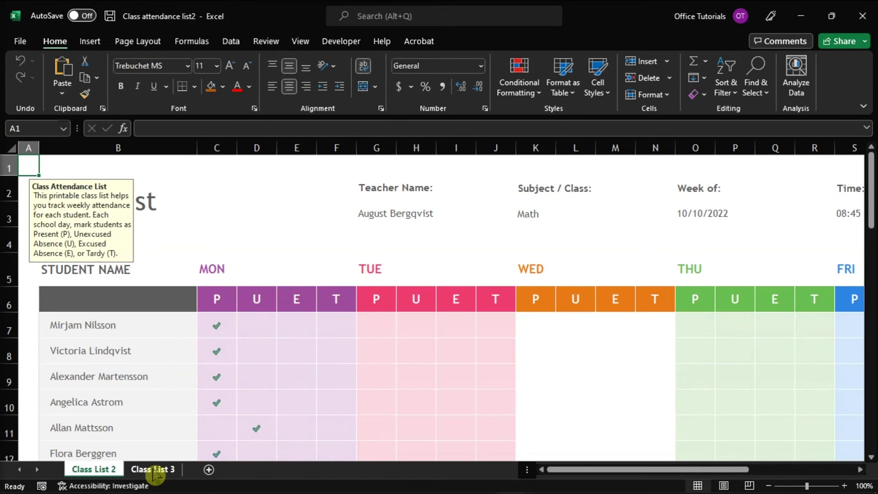
{"action": "left_click", "coordinate": [153, 469]}
{"action": "right_click", "coordinate": [153, 469]}
{"action": "left_click", "coordinate": [206, 357]}
{"action": "left_click_drag", "start_coordinate": [226, 268], "coordinate": [474, 140]}
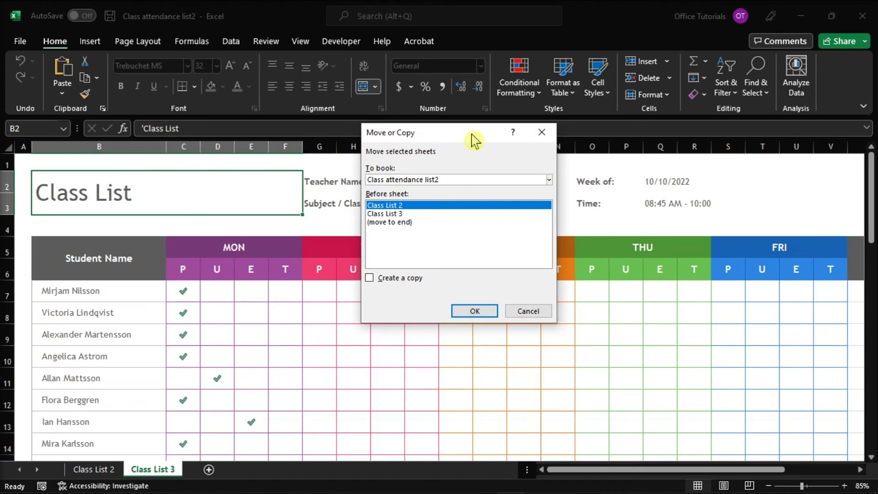
{"action": "left_click", "coordinate": [549, 179]}
{"action": "left_click", "coordinate": [439, 199]}
{"action": "left_click", "coordinate": [473, 311]}
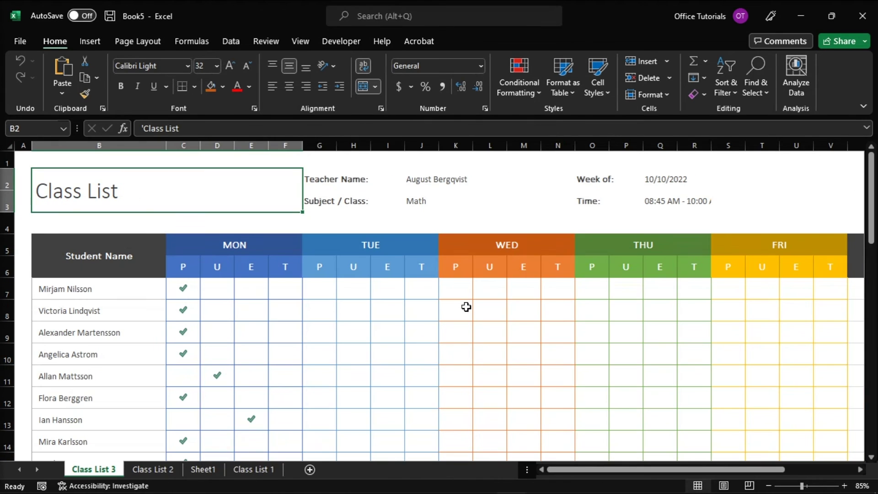
Step: Reorder Book5's tabs as Class List 1, Class List 2, Class List 3, Sheet1
{"action": "left_click", "coordinate": [253, 468]}
{"action": "left_click_drag", "start_coordinate": [253, 468], "coordinate": [96, 468]}
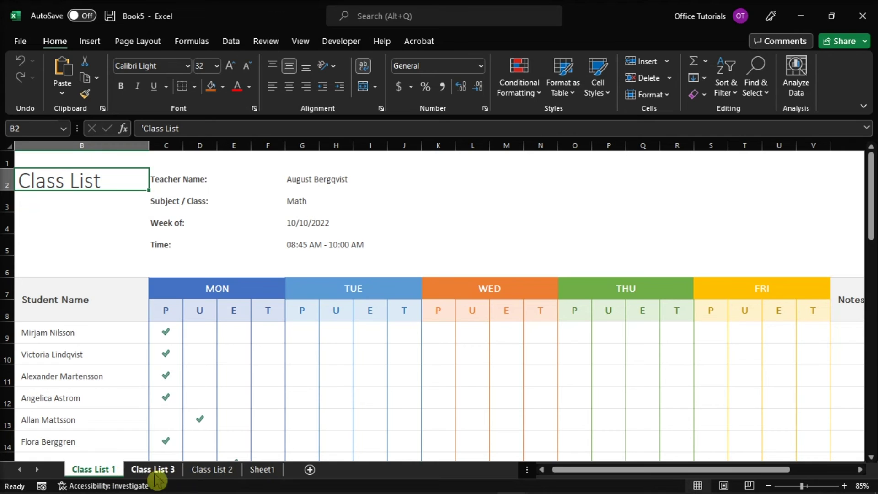
{"action": "left_click", "coordinate": [209, 469]}
{"action": "left_click_drag", "start_coordinate": [151, 468], "coordinate": [236, 473]}
{"action": "left_click", "coordinate": [211, 468]}
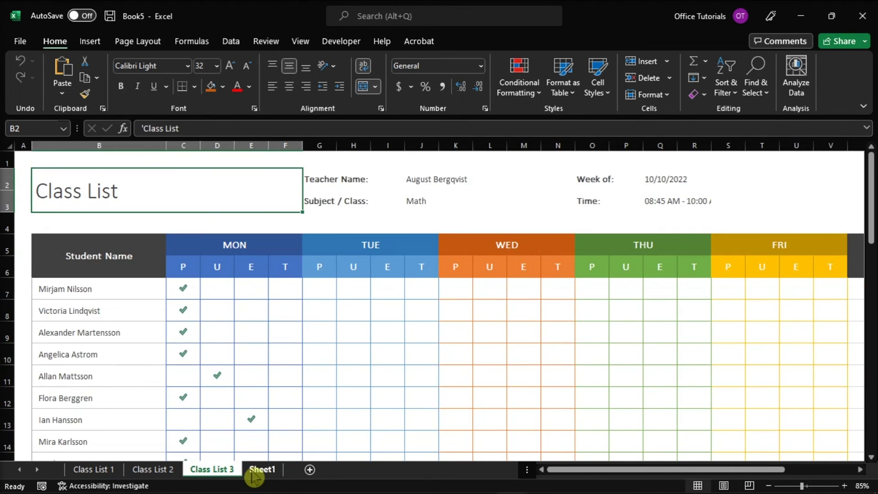
{"action": "left_click", "coordinate": [261, 469]}
{"action": "left_click", "coordinate": [93, 469]}
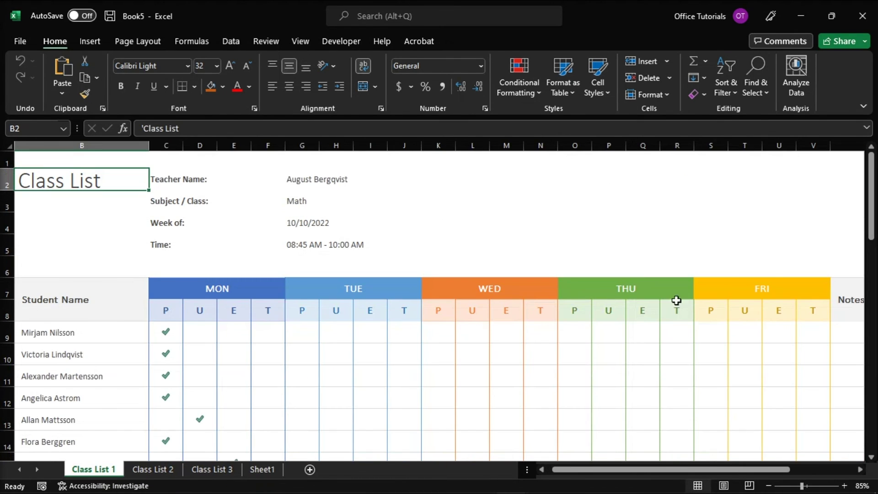